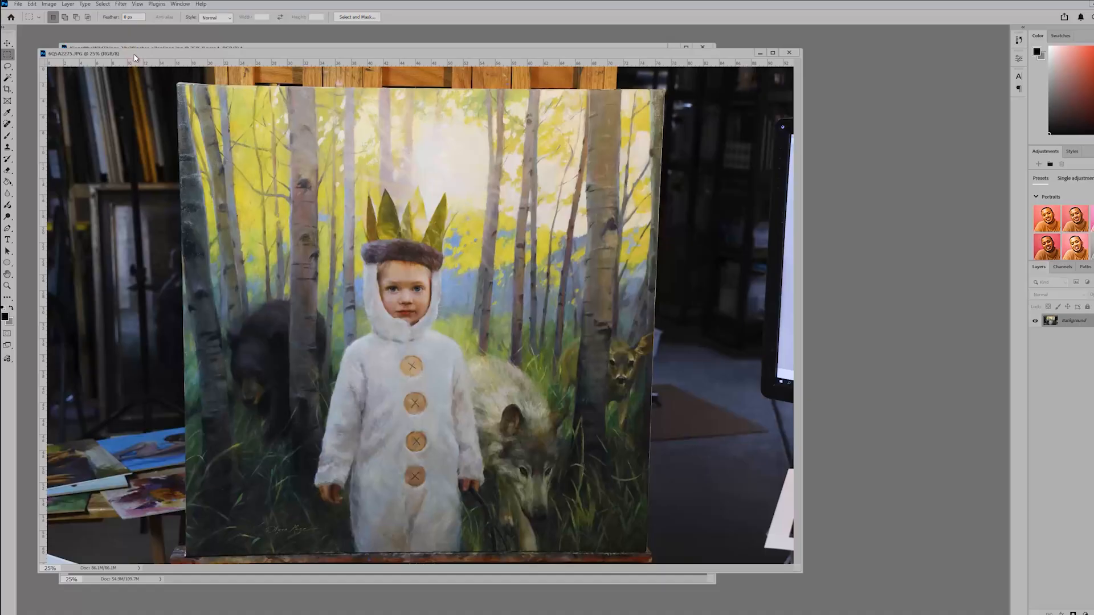
Step: Close the 6Q5A2275.JPG camera photo and reposition the remaining painting's document window in the workspace
click(789, 54)
drag(636, 50, 673, 54)
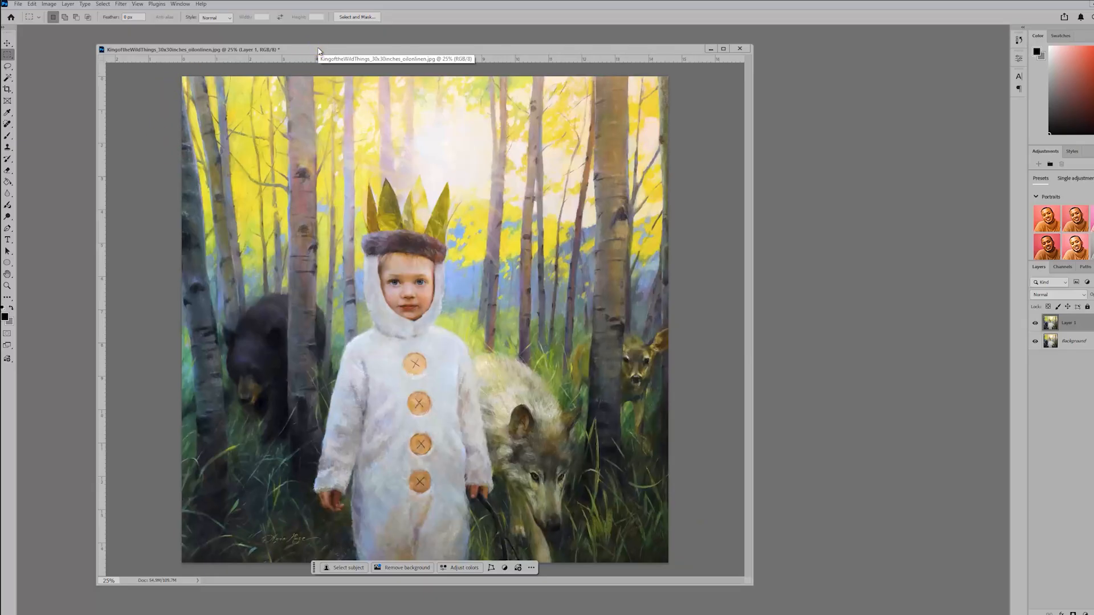
drag(318, 51, 304, 53)
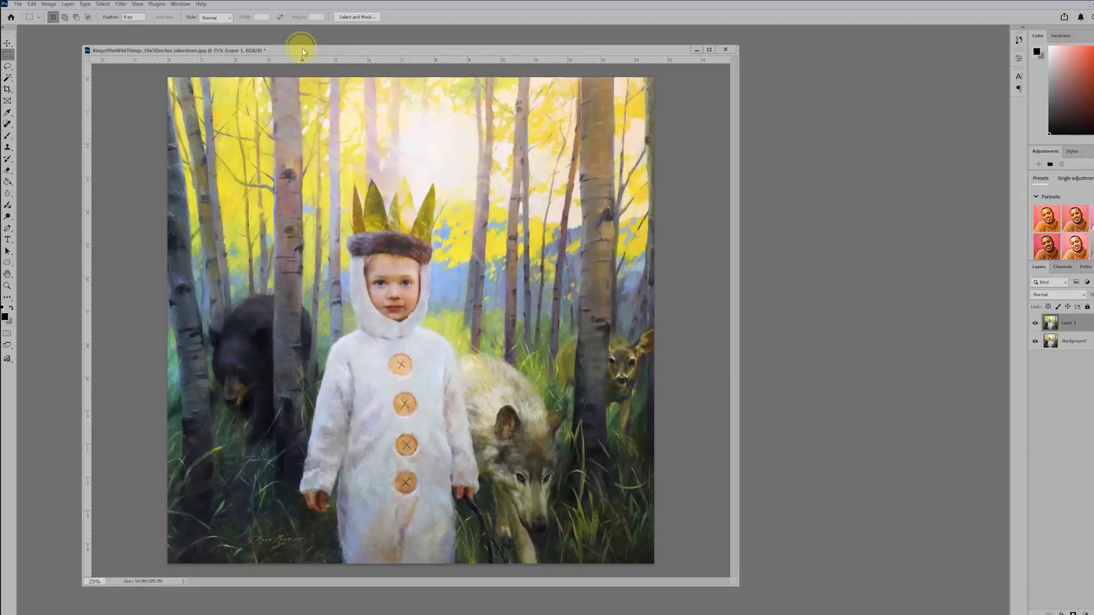
Step: Resize the painting image to 3000 × 3000 pixels at 300 pixels/inch with automatic resampling
click(49, 6)
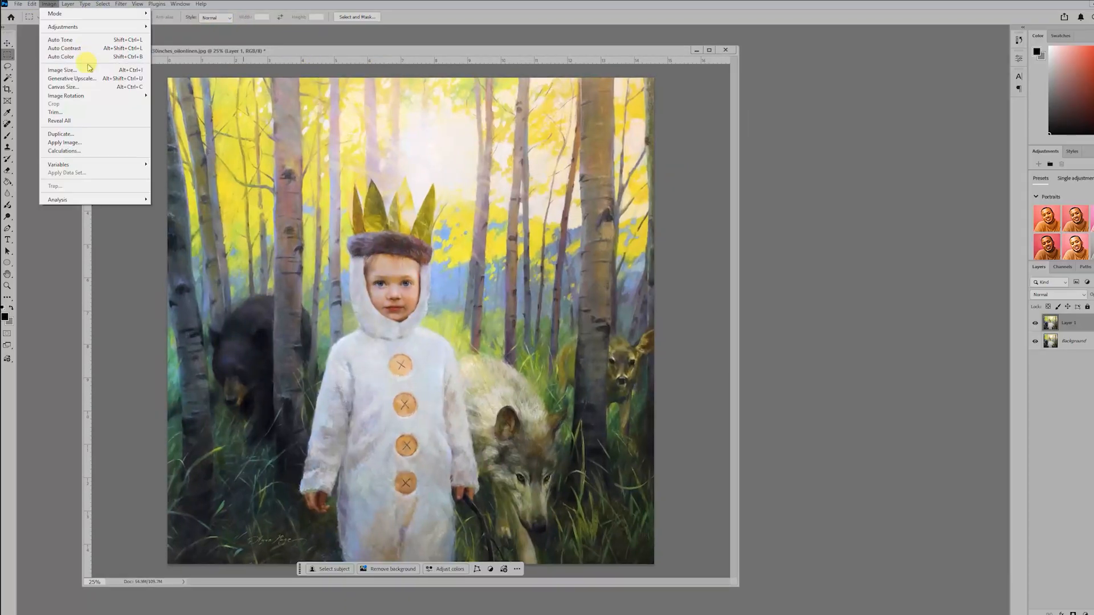
click(86, 70)
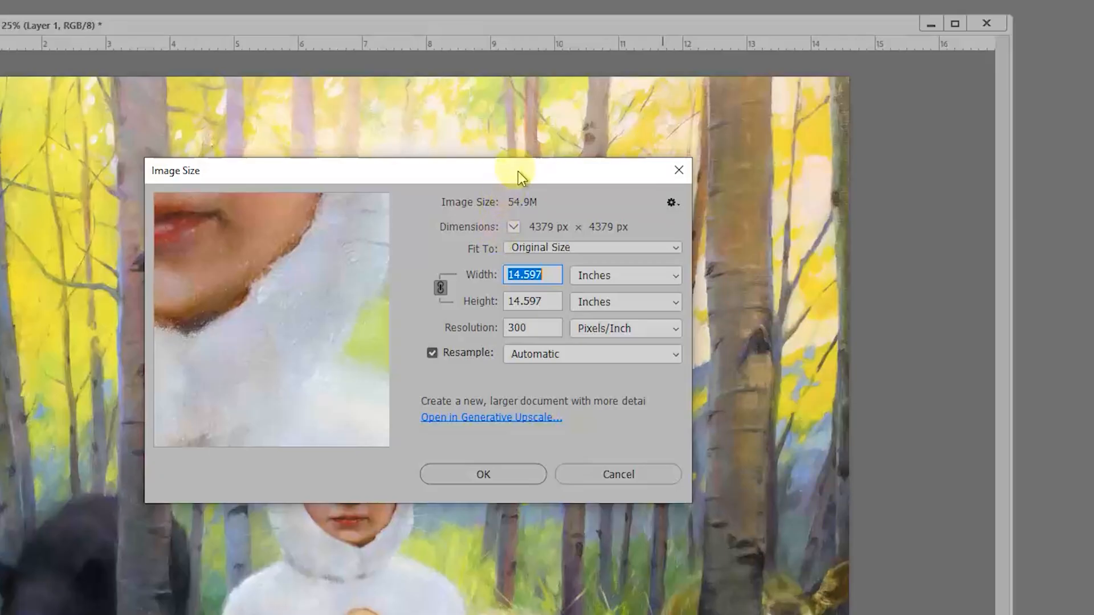
click(622, 276)
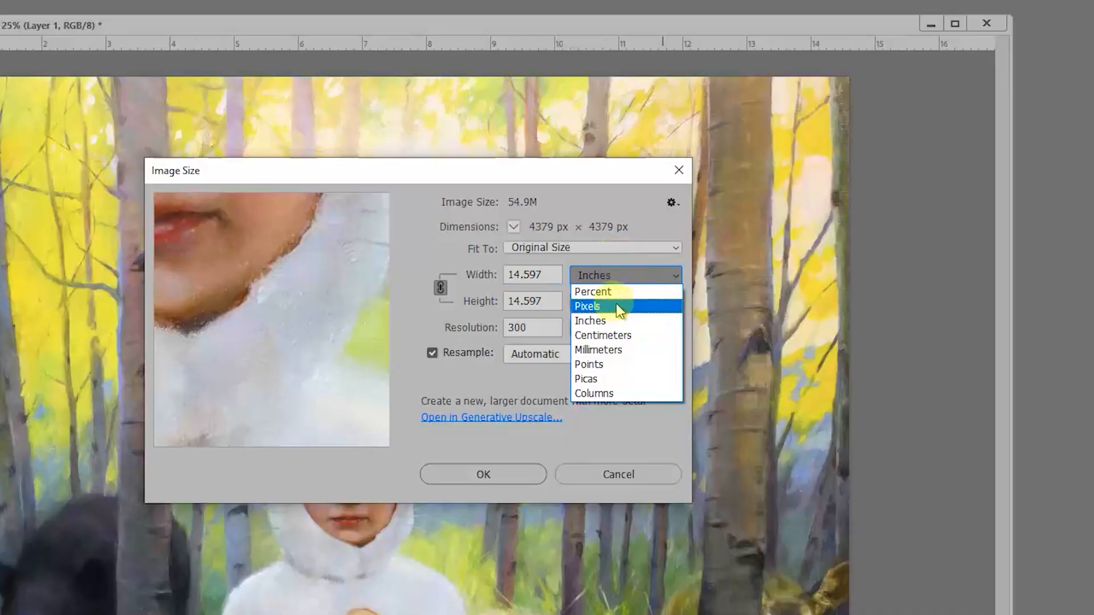
click(619, 308)
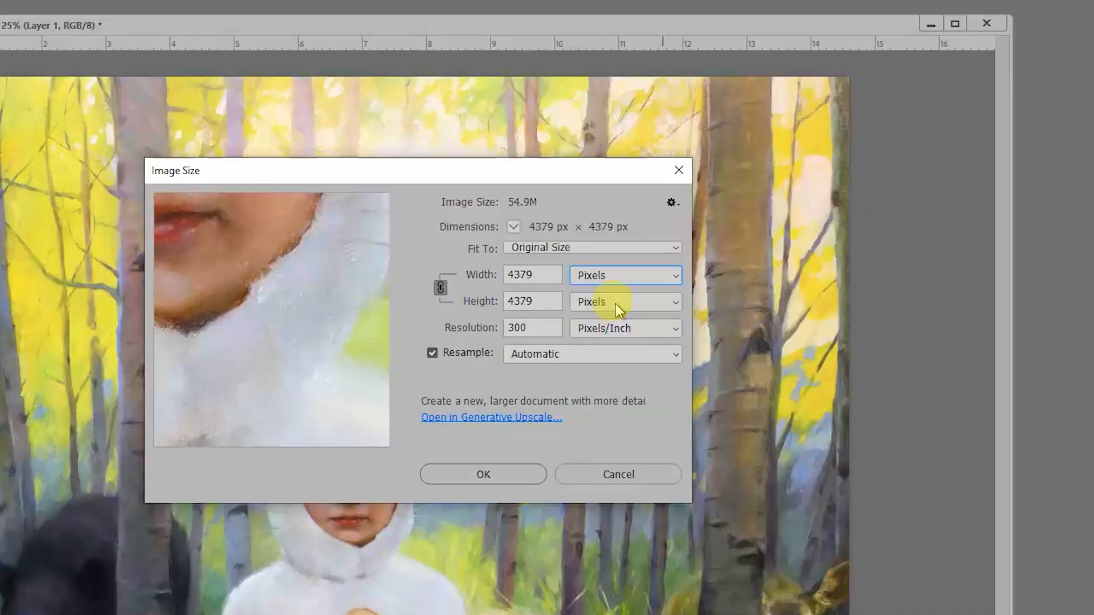
double_click(548, 274)
text(3000)
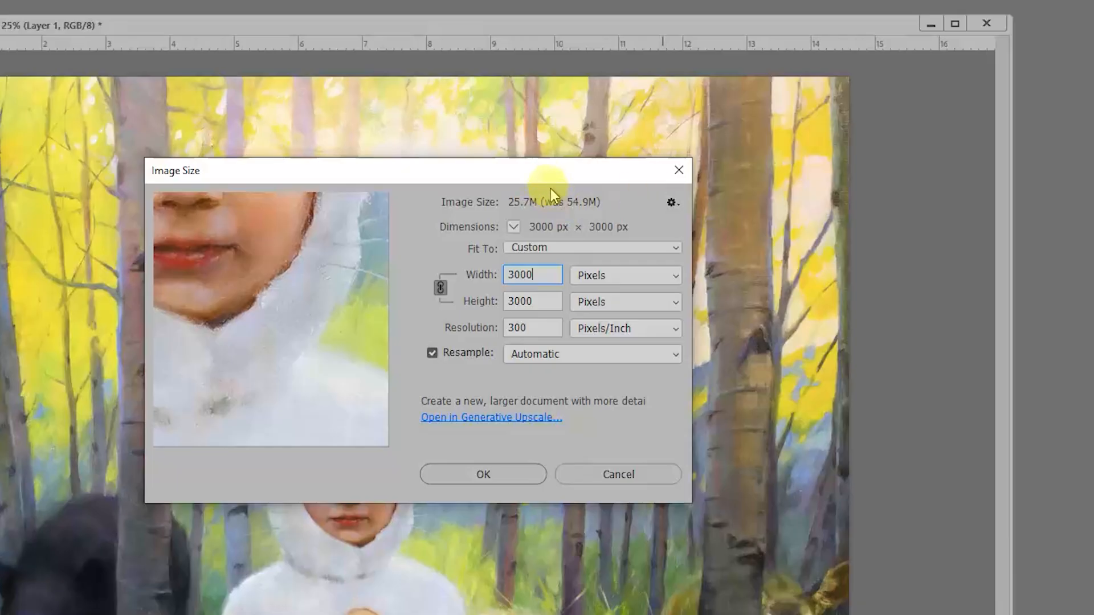
drag(547, 177, 549, 182)
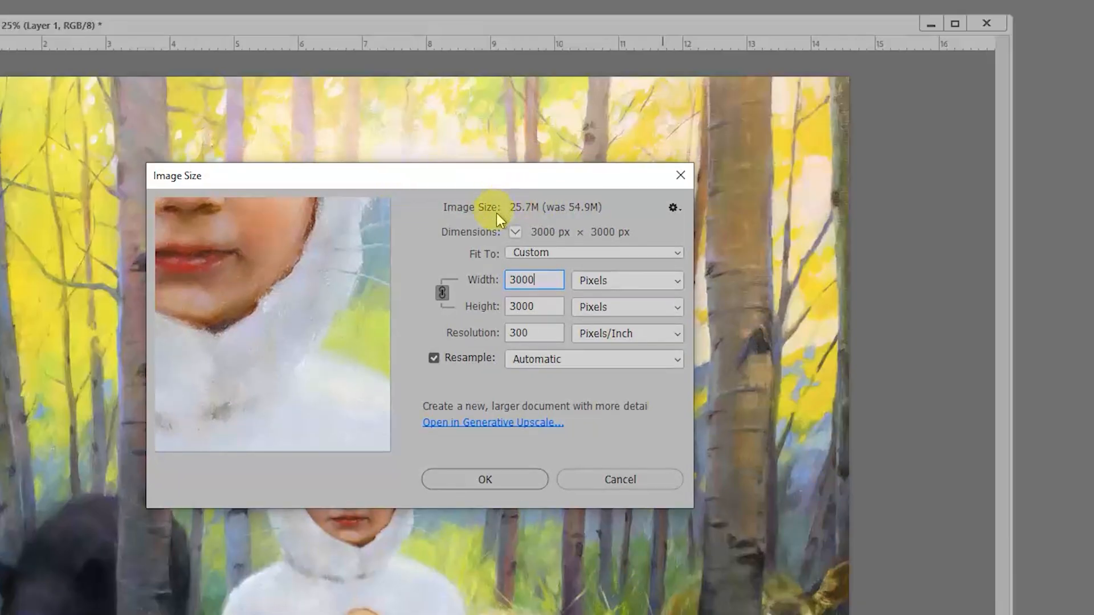
click(603, 369)
click(500, 376)
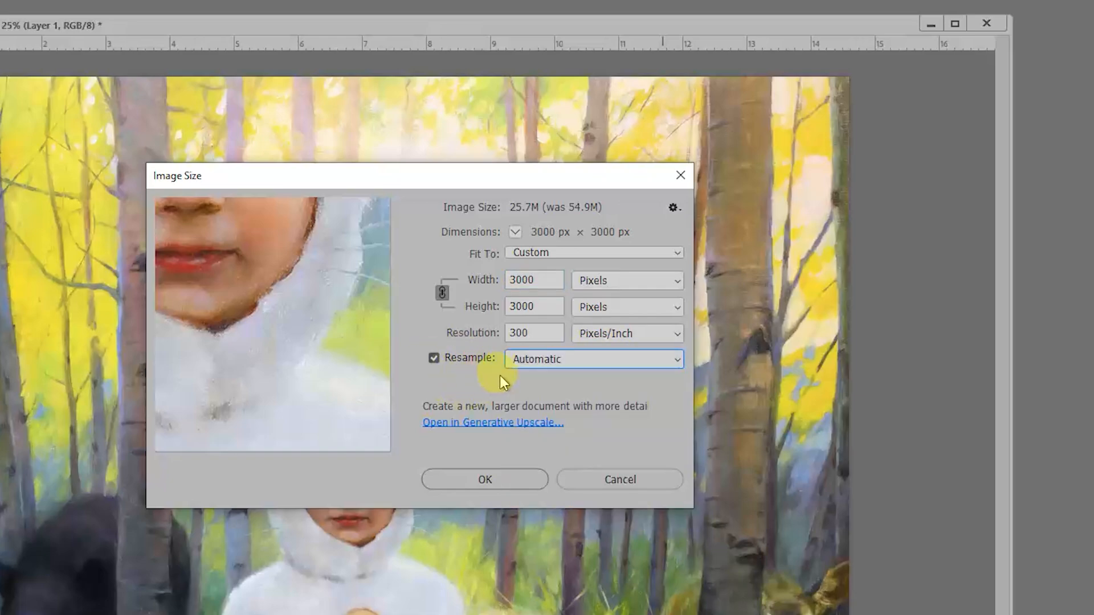
click(480, 483)
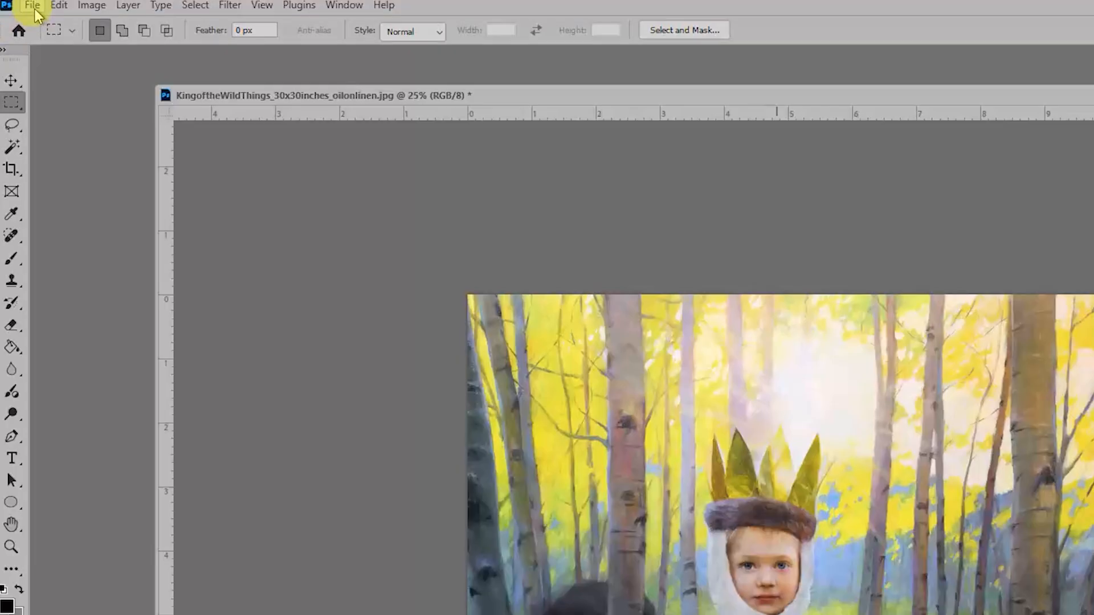
Step: Begin saving the resized image as a new file in the same folder, naming it Bain-A-A.jpg
click(33, 5)
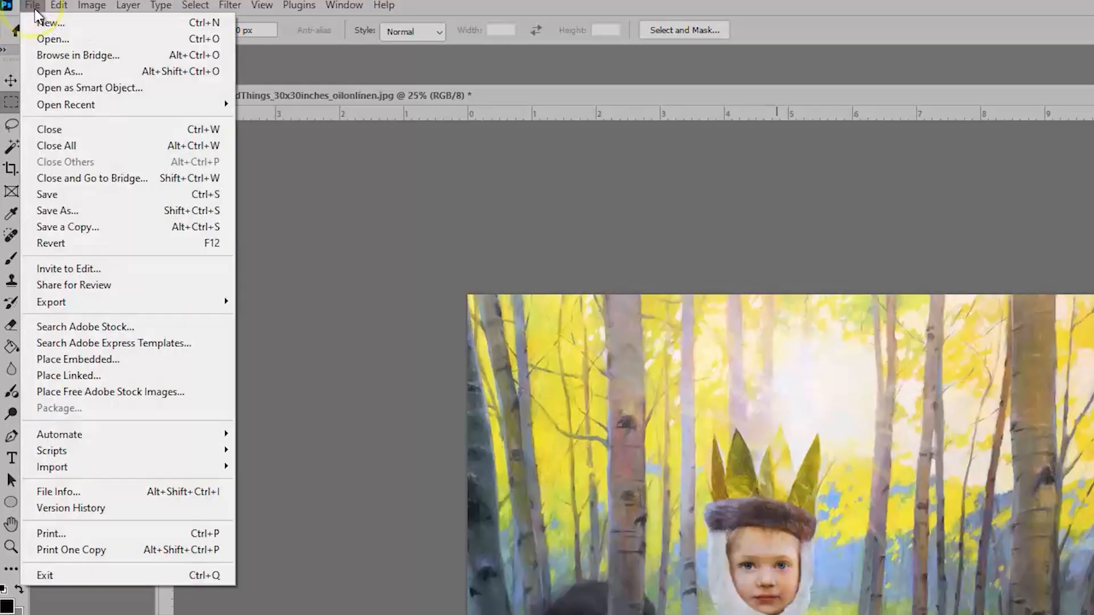
click(64, 212)
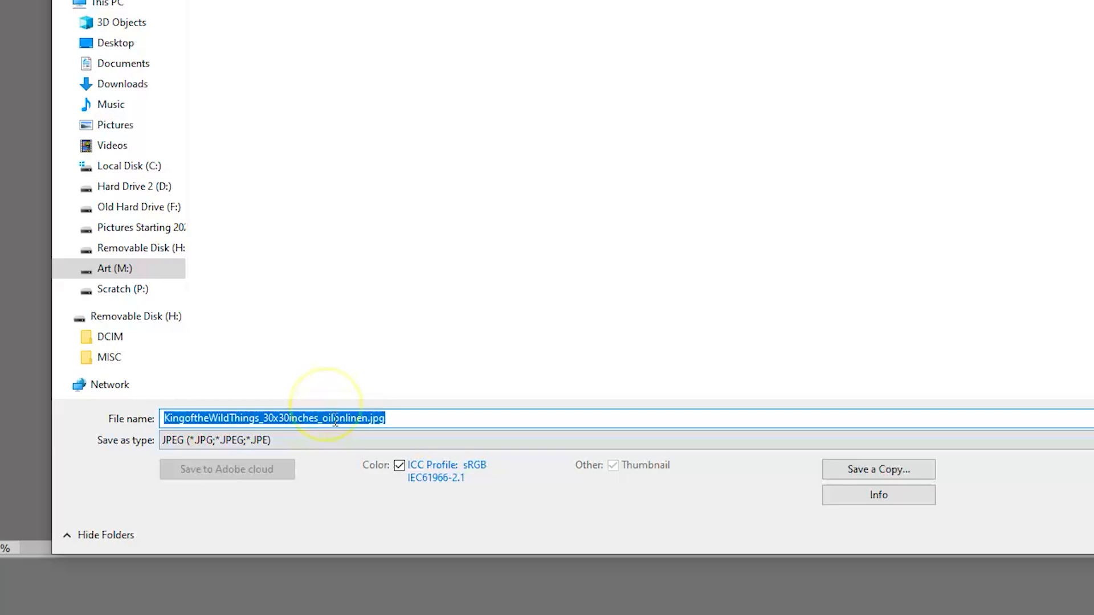
click(302, 543)
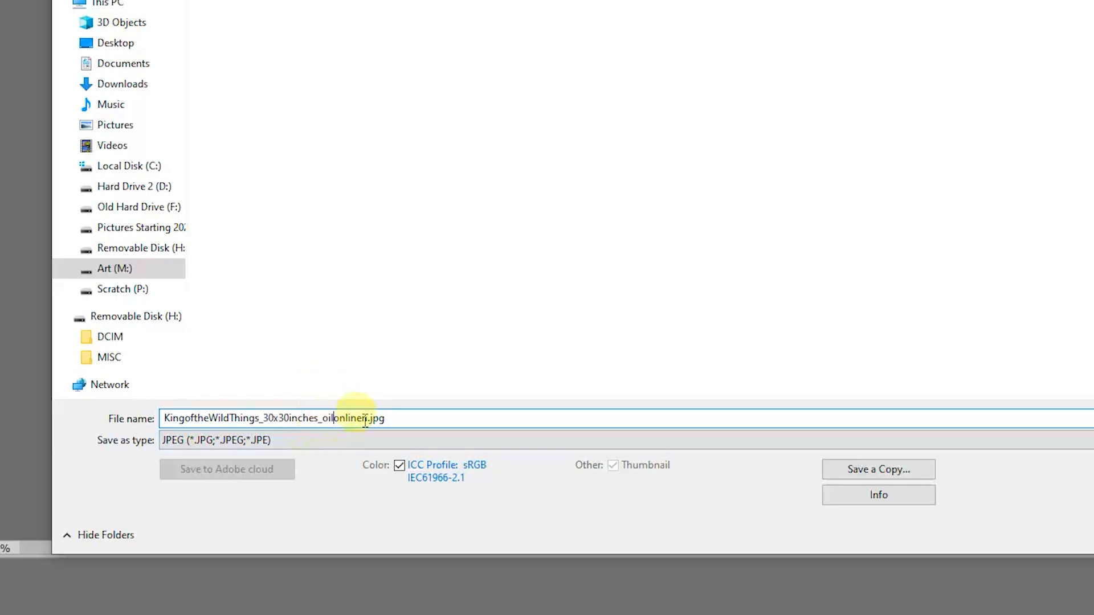
drag(368, 417, 164, 418)
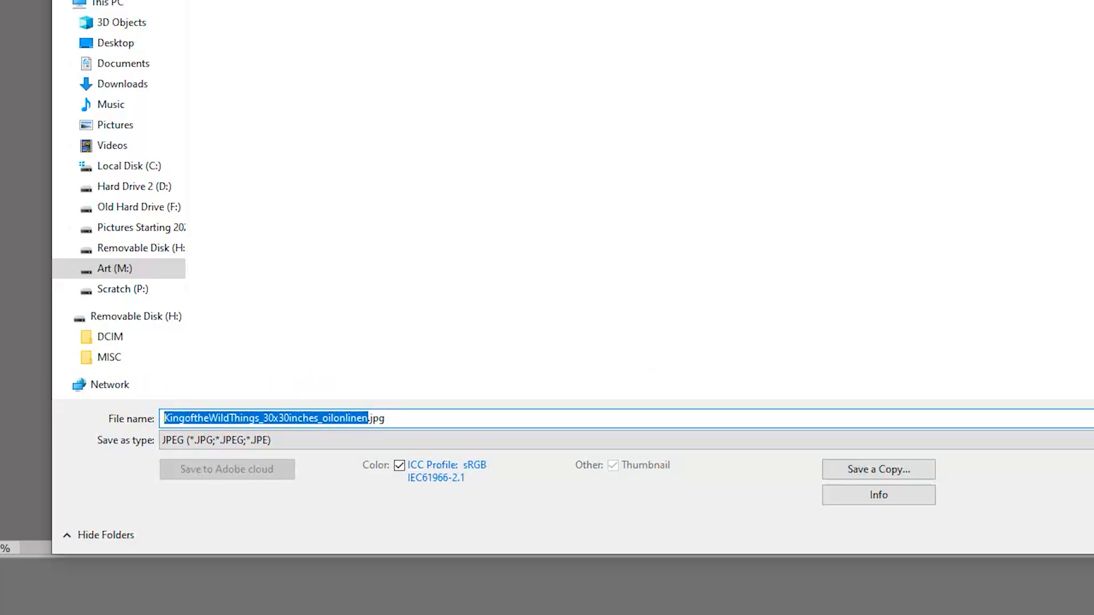
click(275, 419)
drag(368, 419, 142, 407)
text(Bain-)
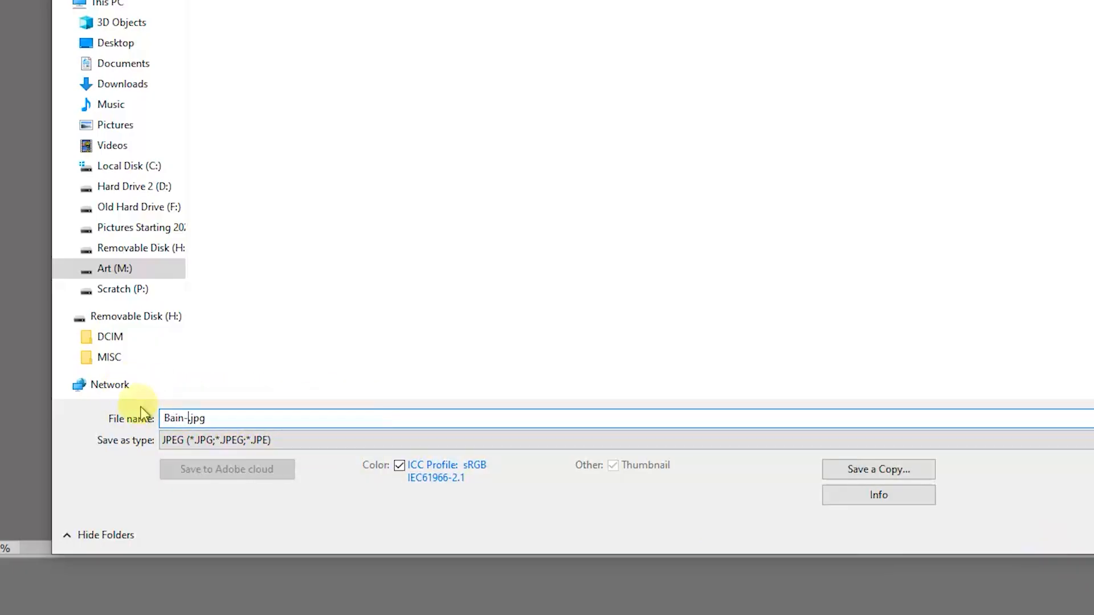
text(A-A)
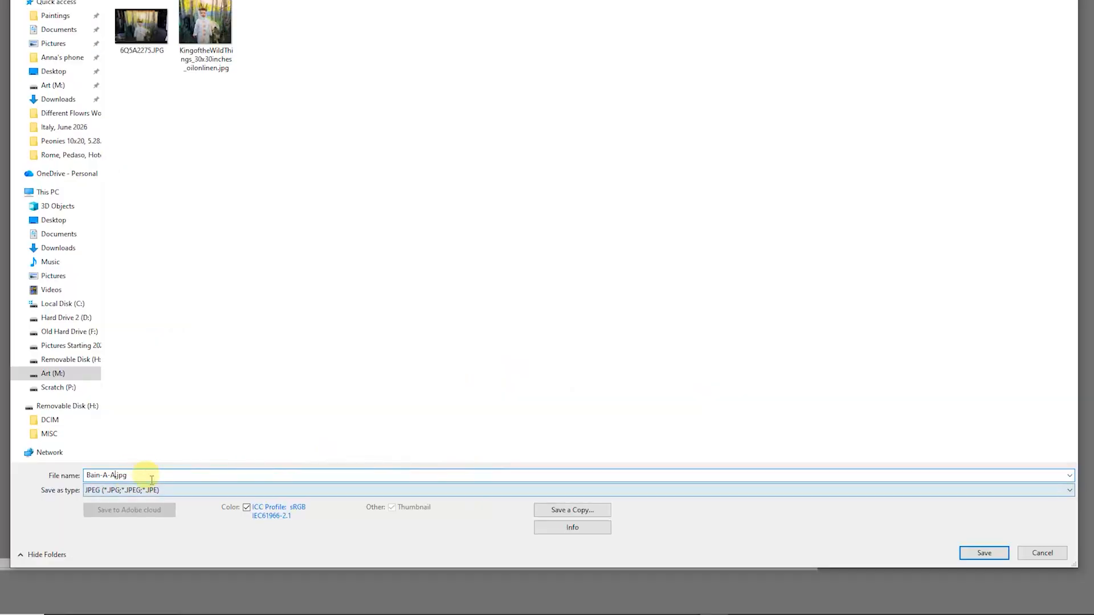
Step: Keep JPEG as the file format and save the file at Maximum quality 12 with Baseline Optimized
click(142, 492)
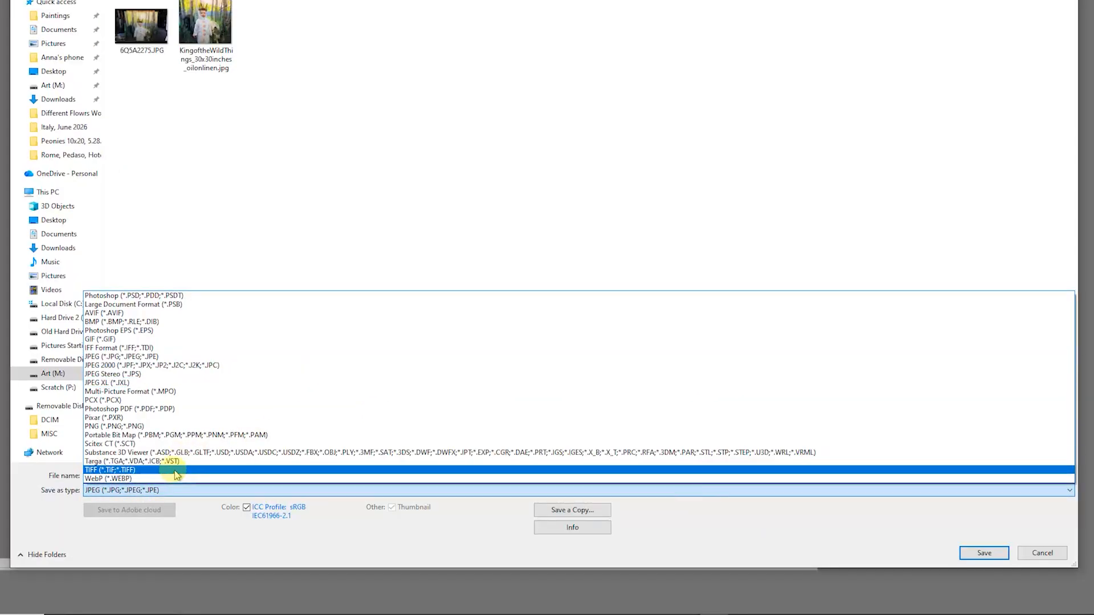
click(203, 513)
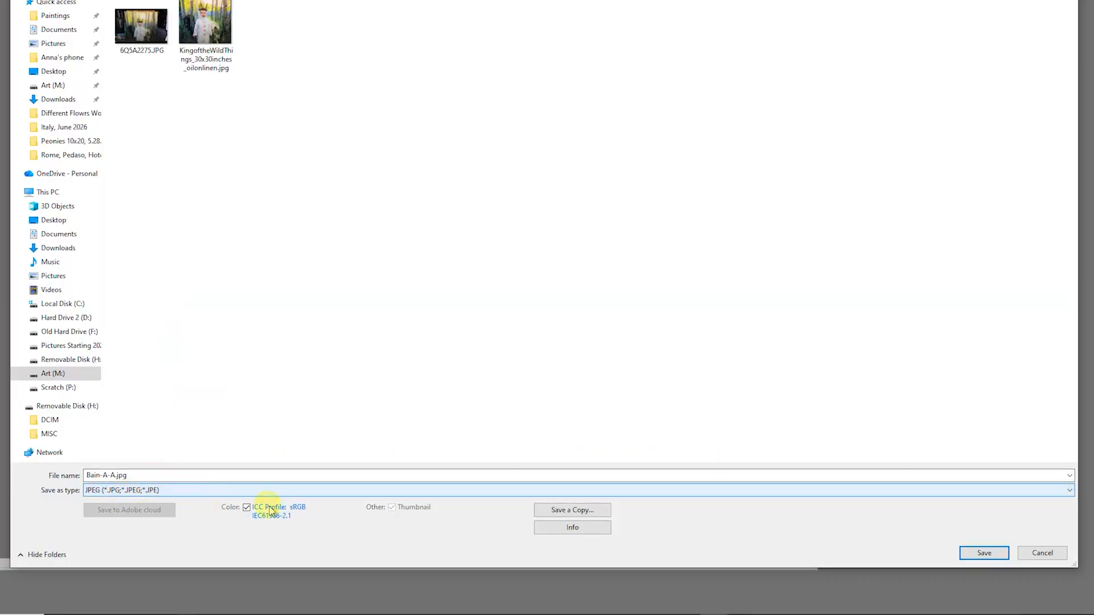
click(985, 554)
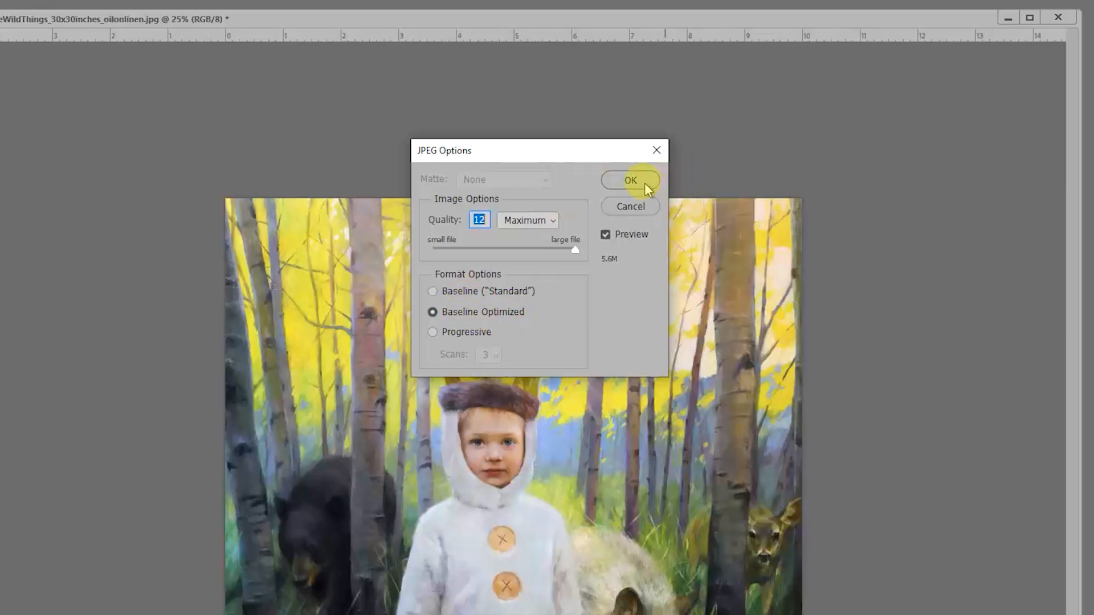
click(626, 178)
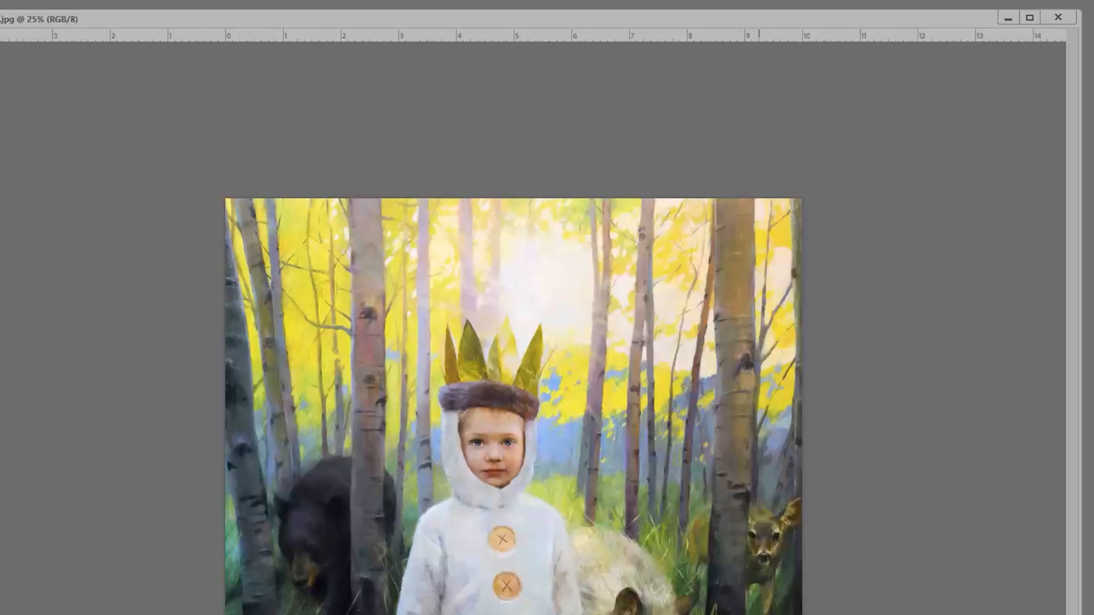
Step: Switch to File Explorer and check the file size of Bain-A-A.jpg in its properties
key(alt+Tab)
click(557, 321)
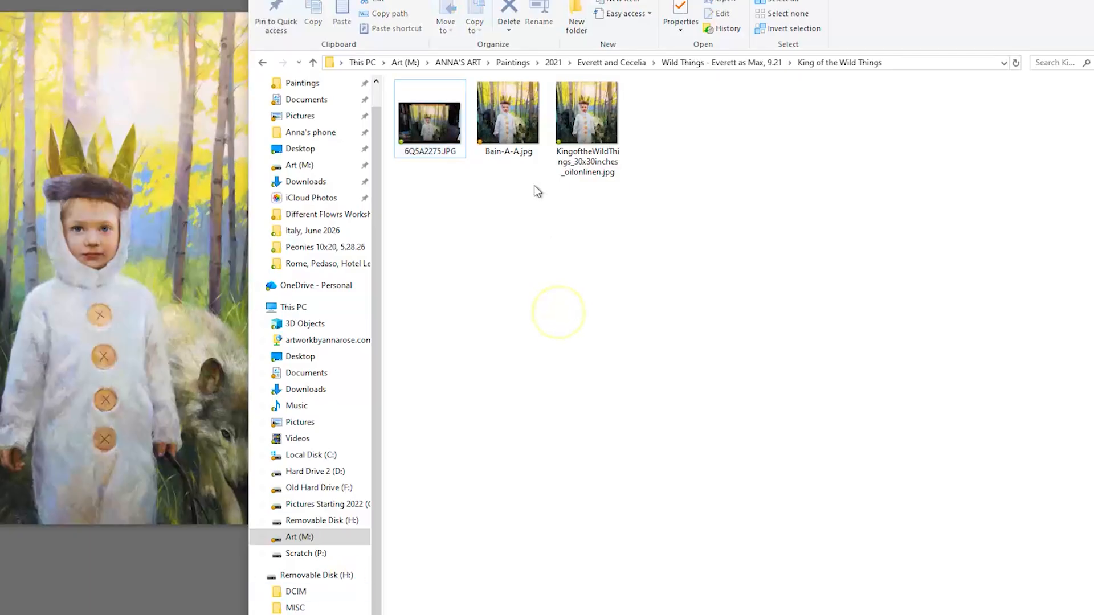
click(509, 113)
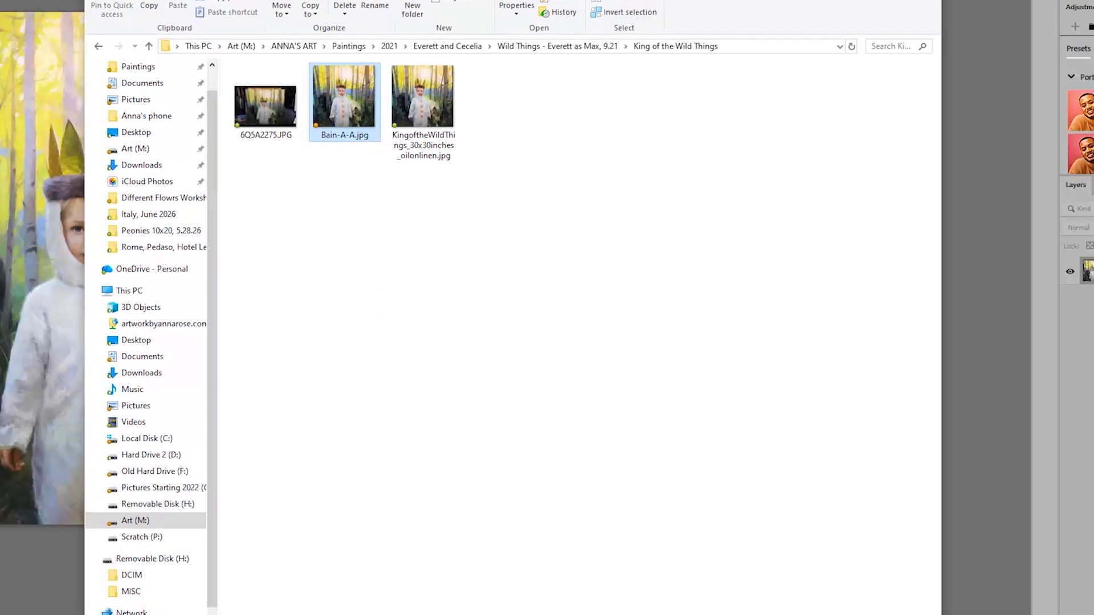
right_click(339, 109)
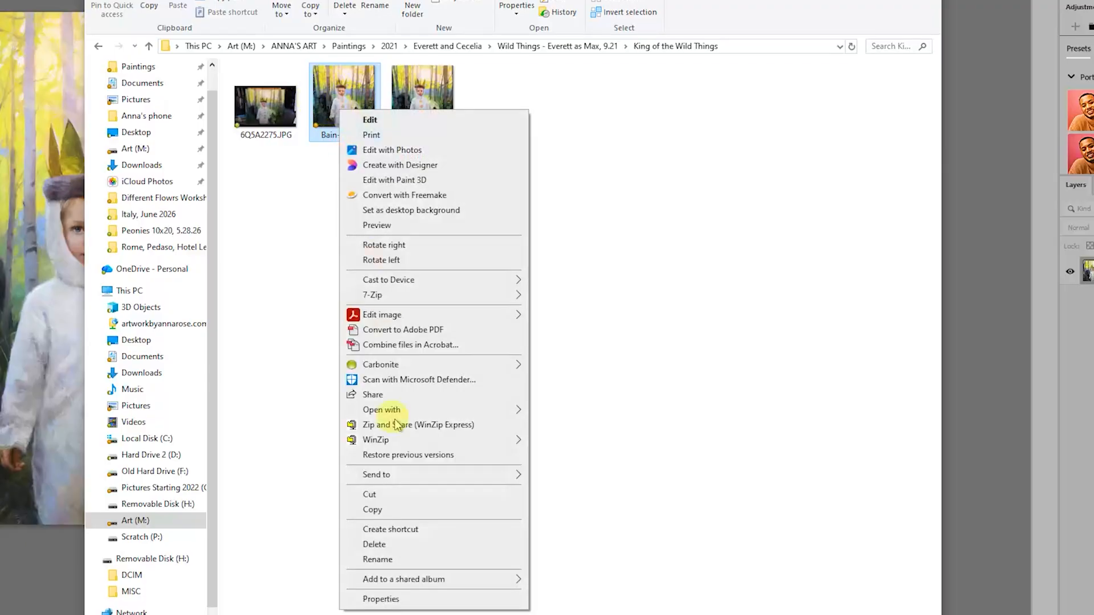
click(393, 599)
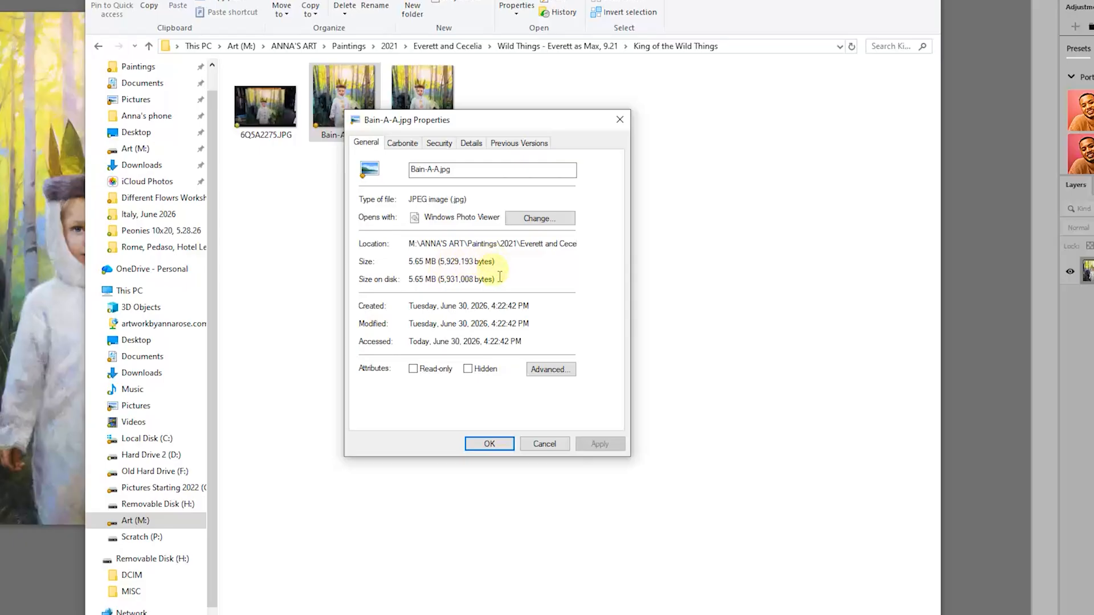
click(478, 443)
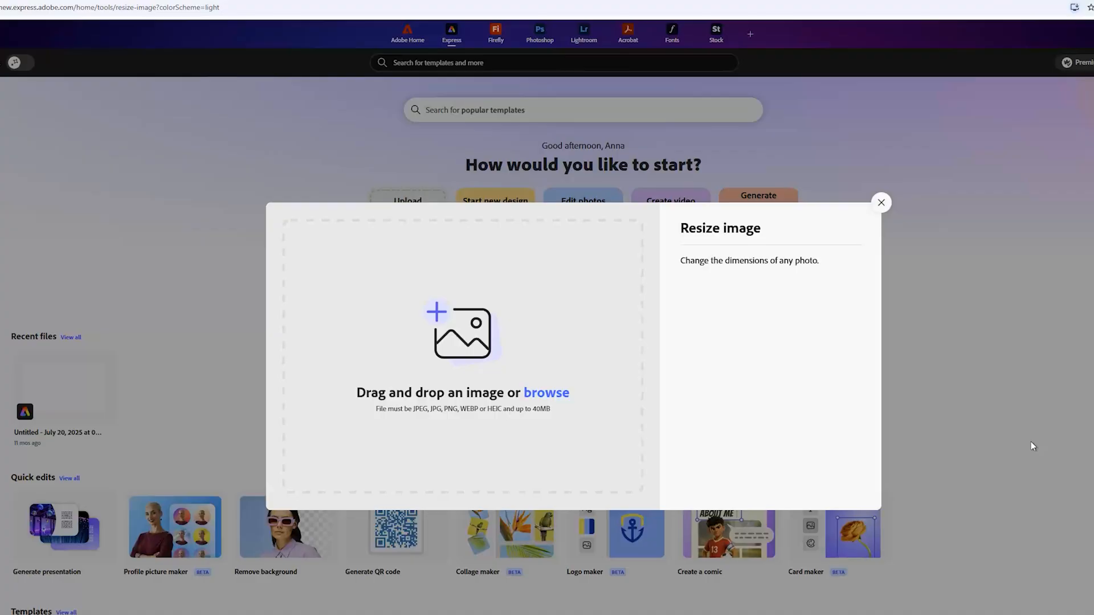
Step: Load KingoftheWildThings_30x30inches_oilonlinen.jpg into the Adobe Express Resize image tool
click(459, 335)
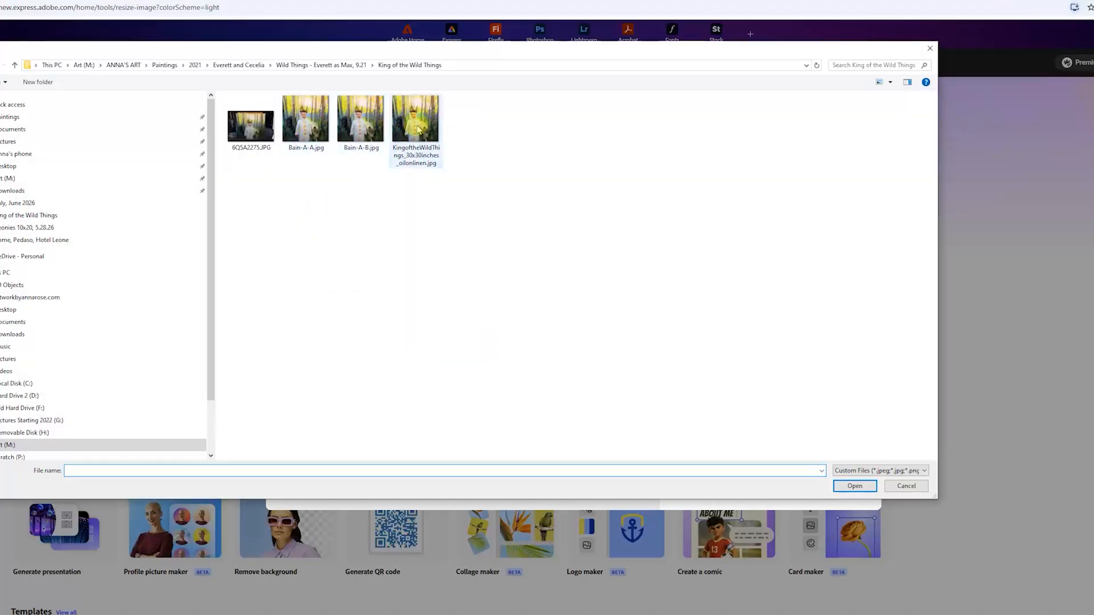
double_click(428, 150)
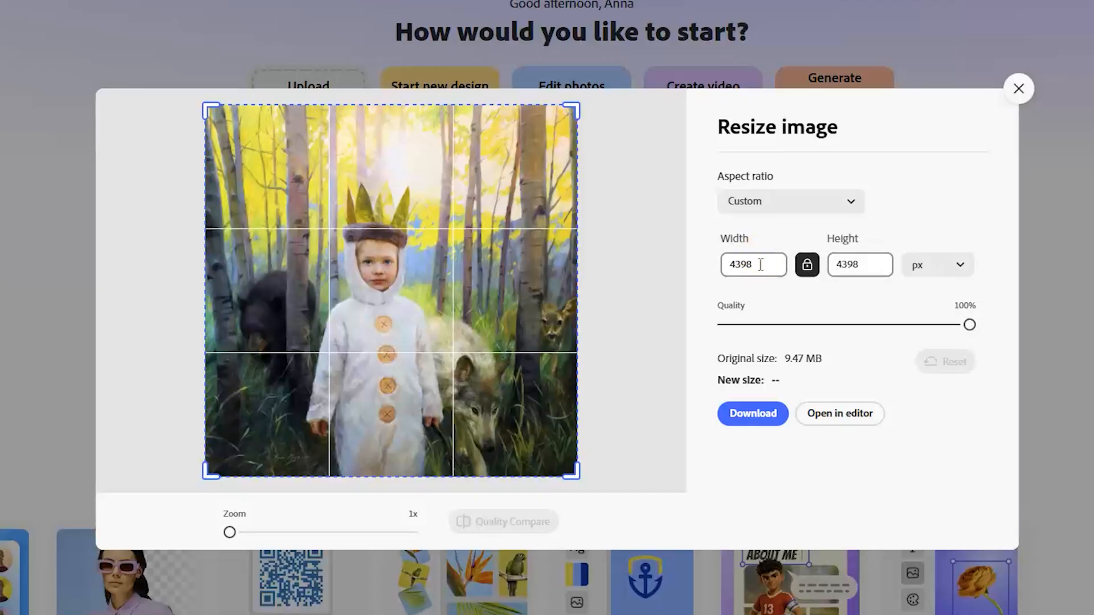
Step: Set the image width to 3000 px with the aspect ratio locked
drag(761, 264, 691, 264)
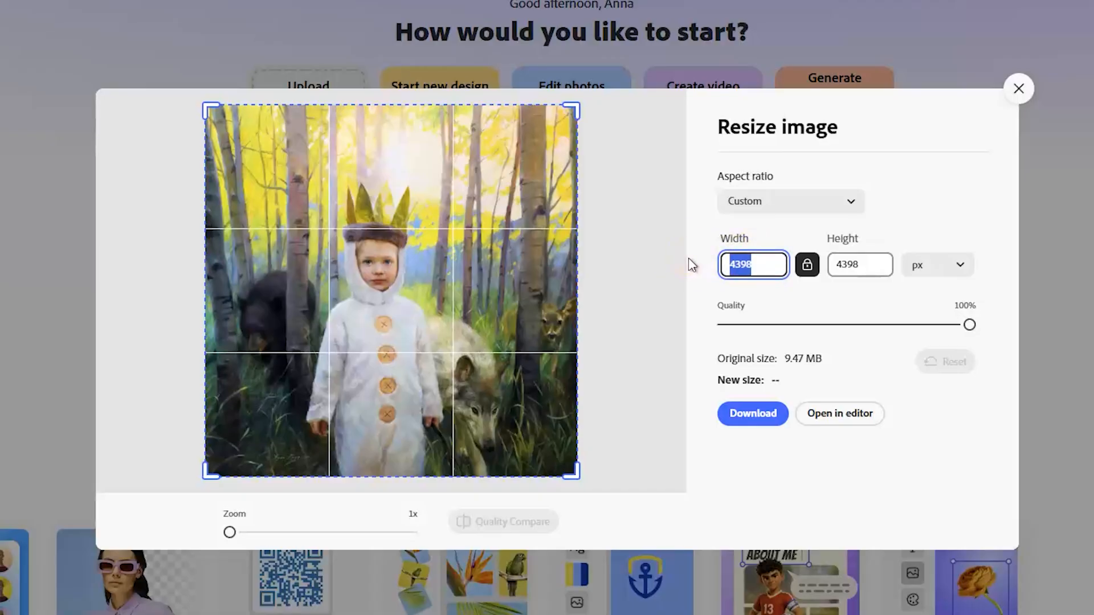
text(3000)
click(833, 266)
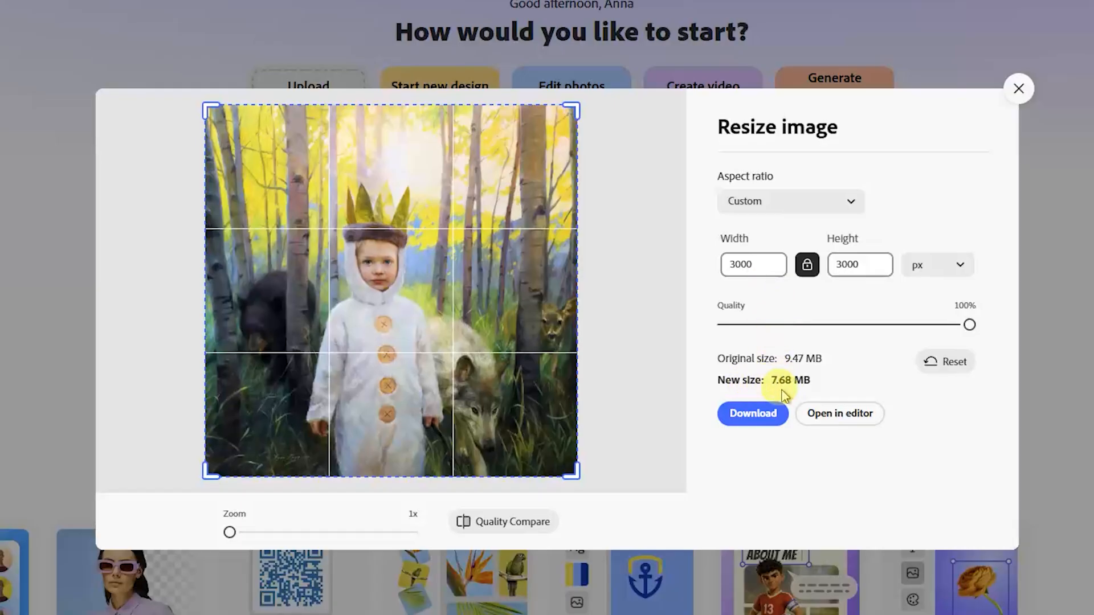
Step: Reduce the image width to 2500 px, keeping the aspect ratio locked and quality at 100%
double_click(770, 269)
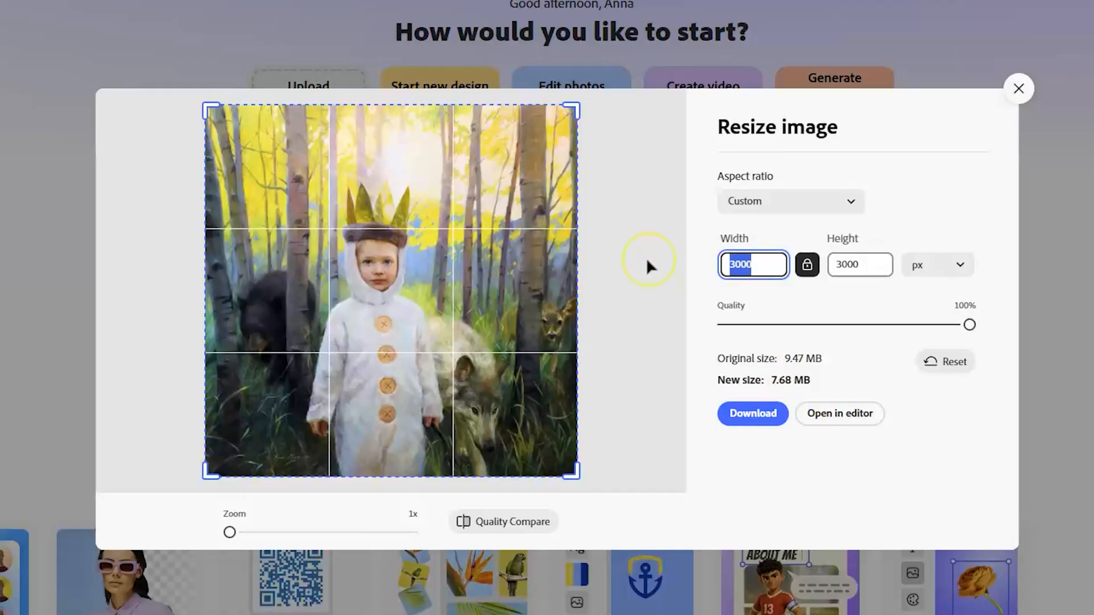
text(2500)
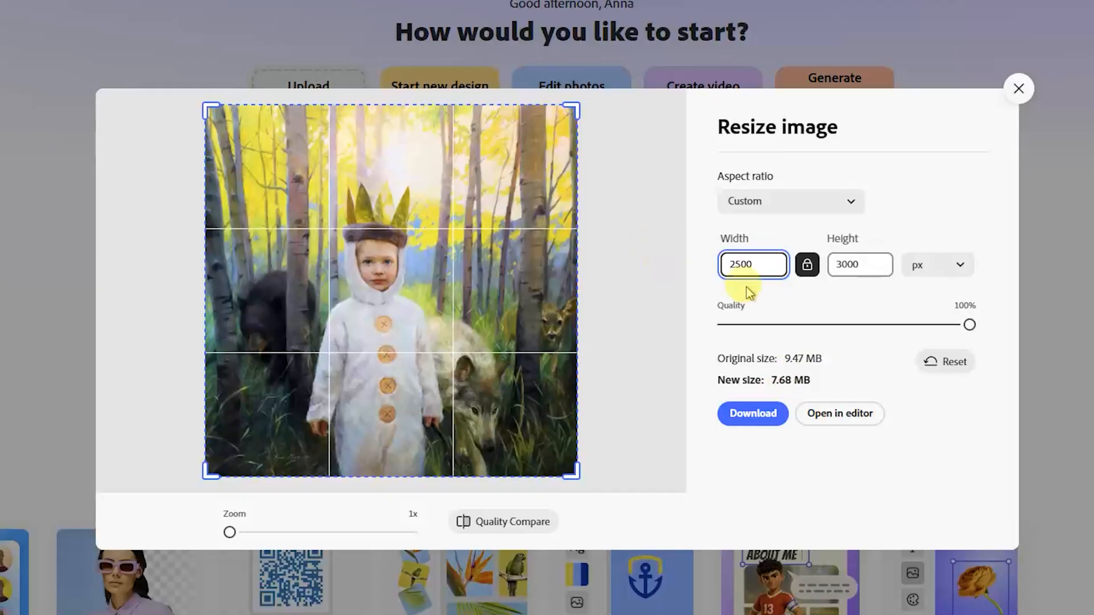
click(910, 234)
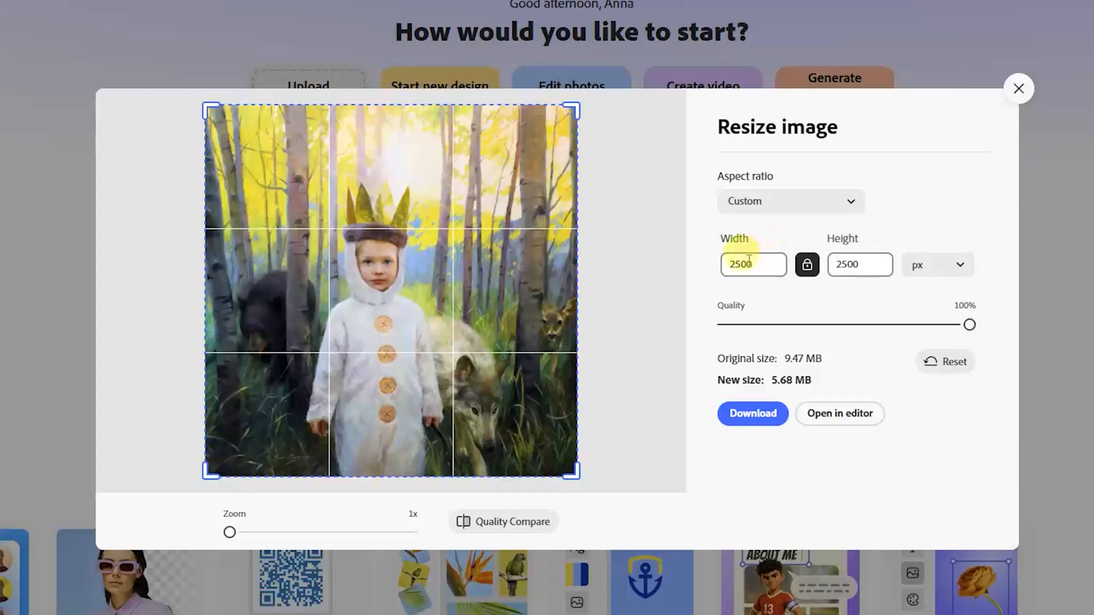
Step: Download the resized image and save it as Bain-A-C.jpg in the King of the Wild Things folder
click(752, 415)
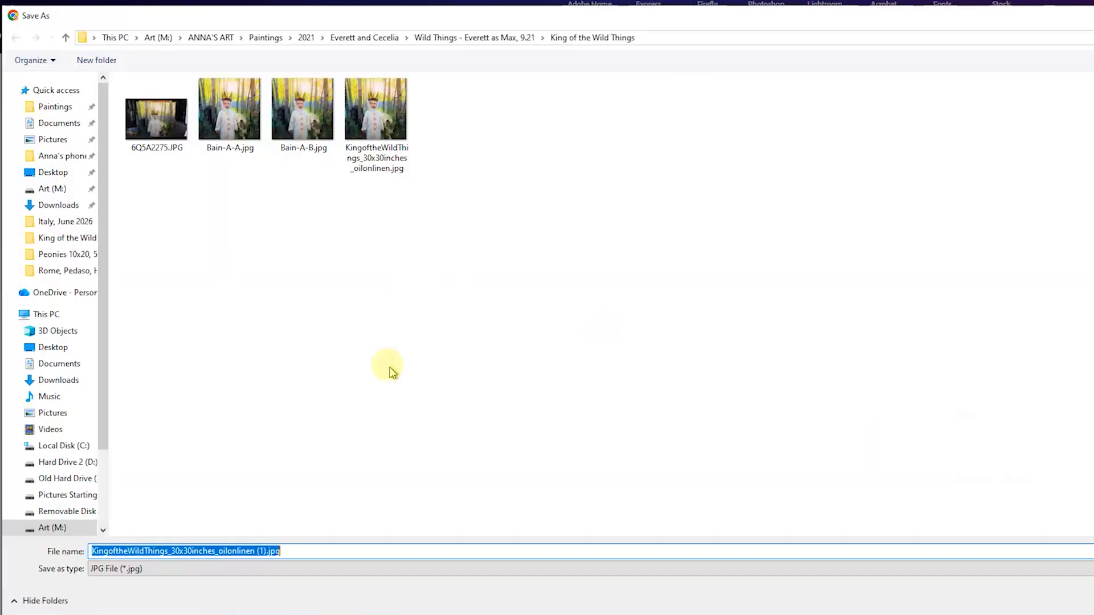
click(237, 551)
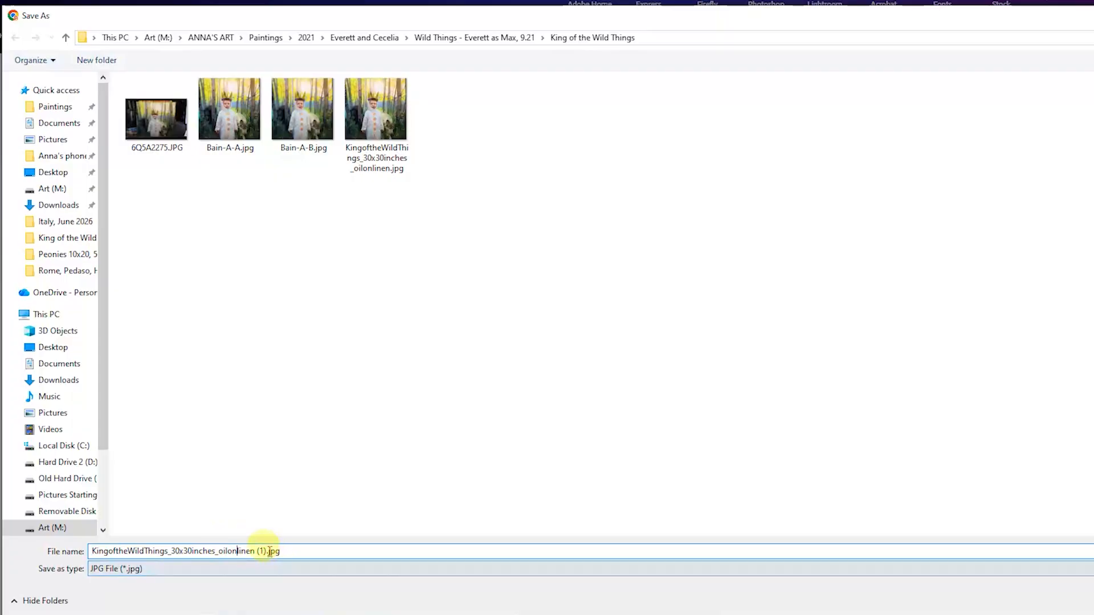
drag(265, 551, 1, 545)
text(A-C)
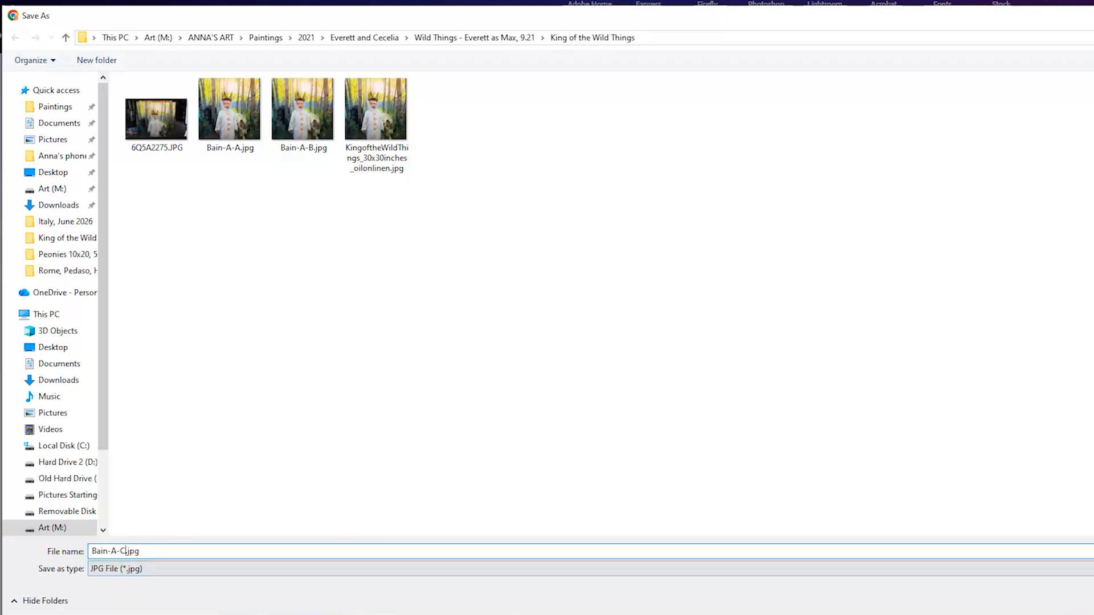
click(949, 593)
Step: Switch to File Explorer and check the dimensions and file size of Bain-A-C.jpg in its properties
key(alt+Tab)
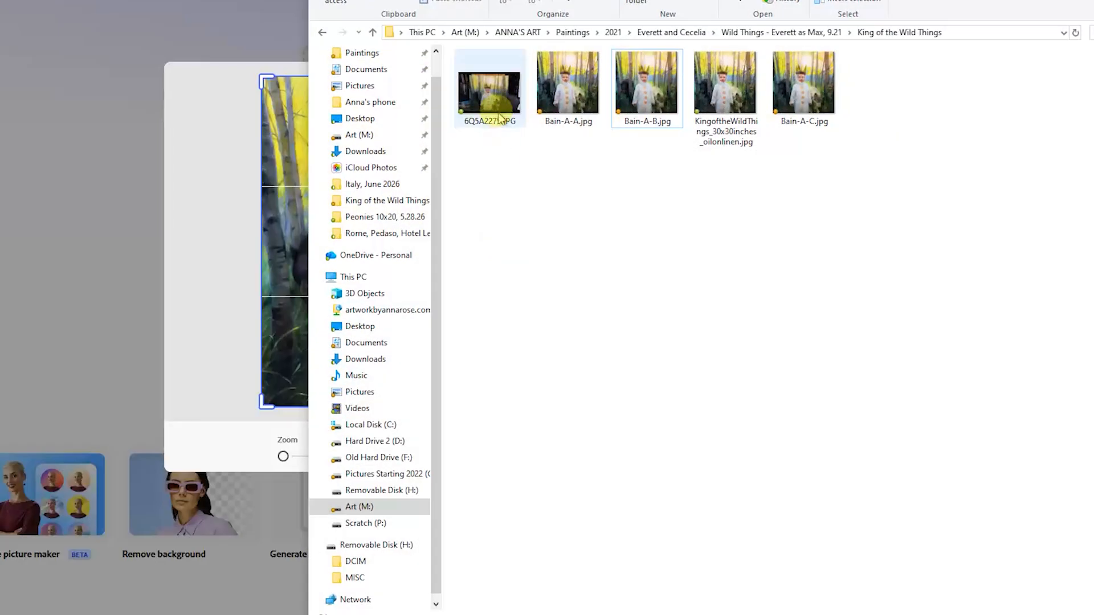
drag(616, 1, 396, 22)
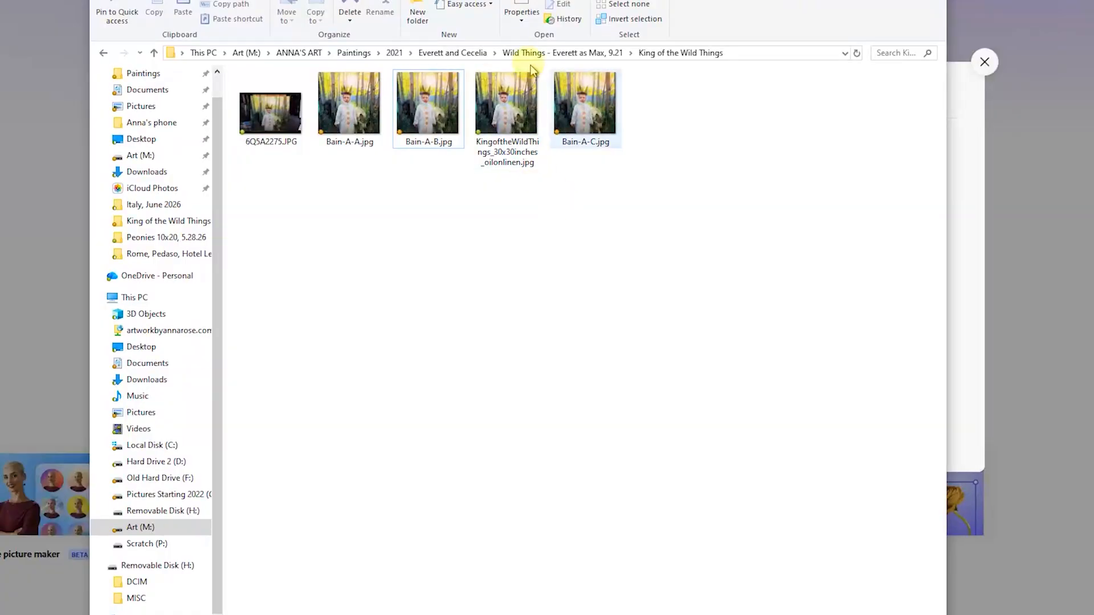
drag(581, 113, 503, 116)
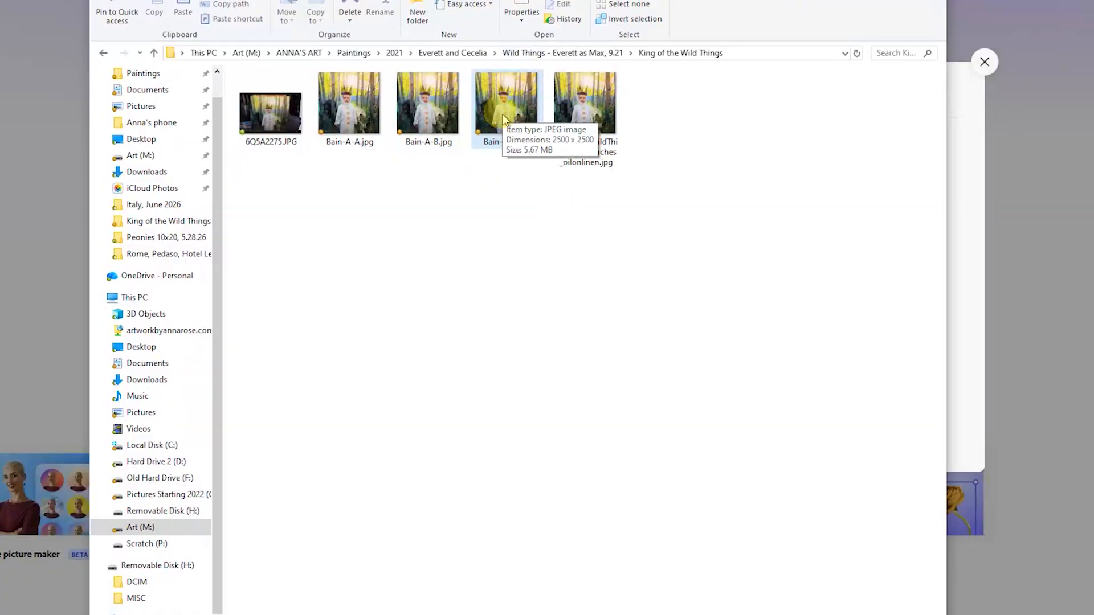
right_click(501, 114)
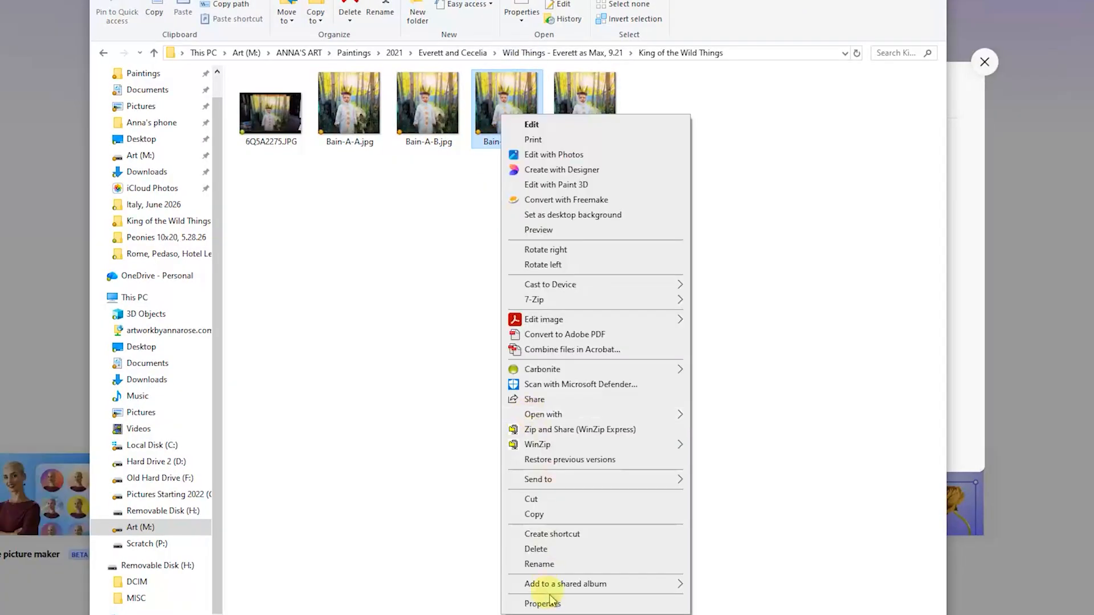
click(541, 604)
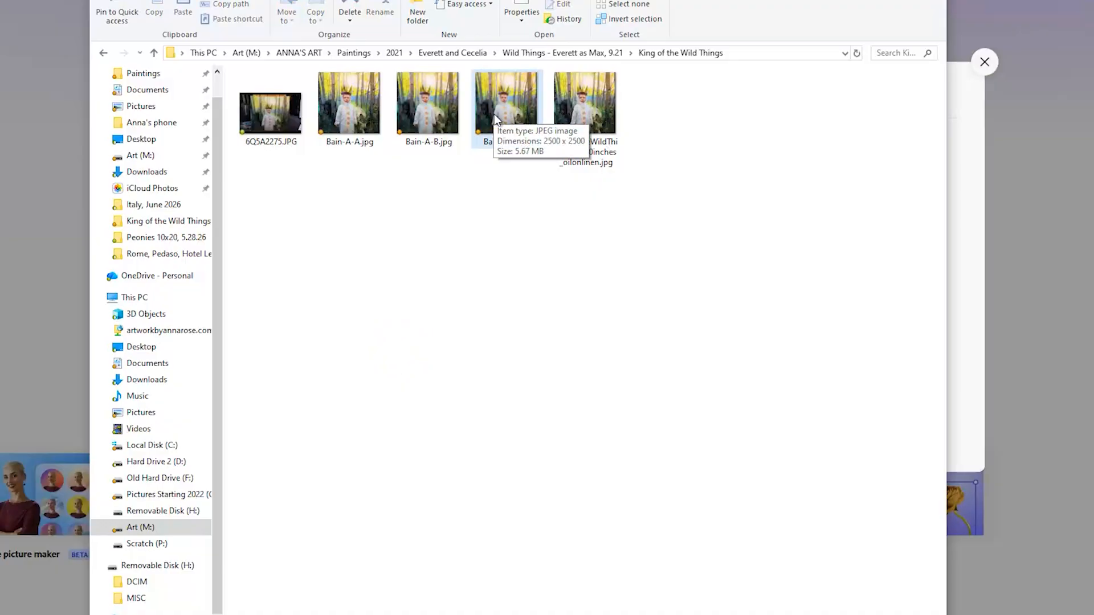
click(479, 190)
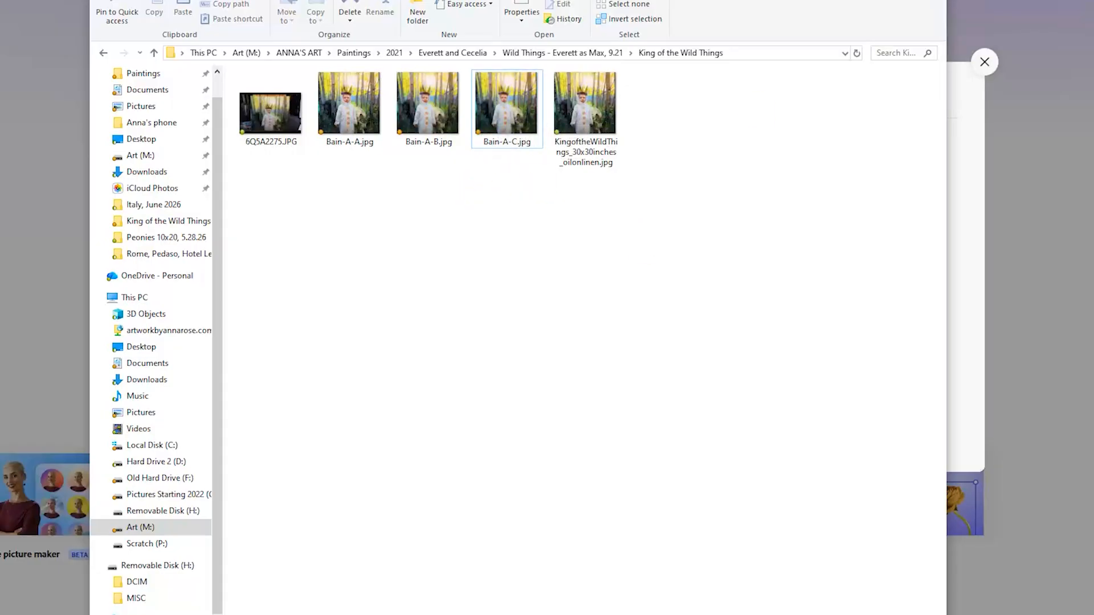